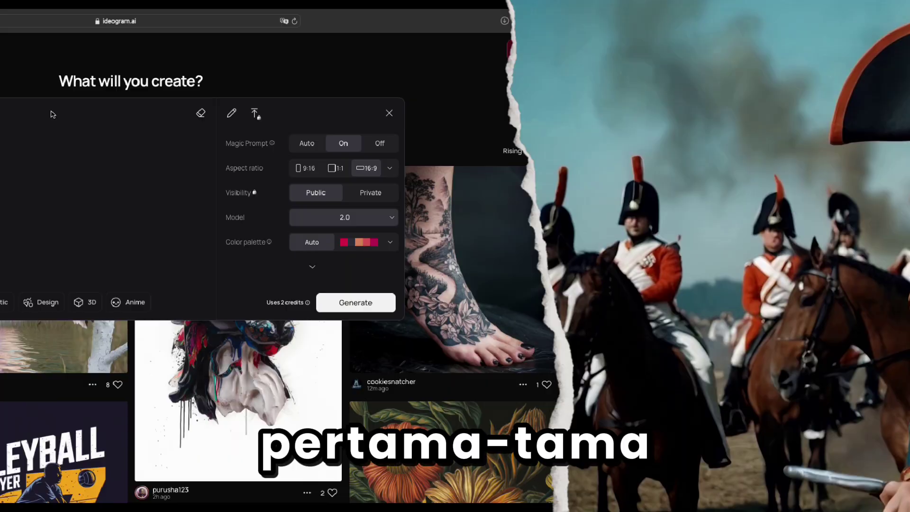
Generate Realistic-style images from a detailed prompt for a desolate, apocalyptic landscape with large fires, thick black smoke, barren ground and intense color contrast.
text(A desolate, apocalyptic landscape filled with large fires and thick black smoke rising into the sky. The ground is barren, scattered with dark rocks and ash, creating a sense of ruin. In the background, remnants of destroyed structures are engulfed in flames, with fire stretching across the horizon. Dark clouds fill the sky, enhancing the atmosphere of destruction and chaos. Cinematic, hyper-detailed, ultra HDR, dramatic lighting, and intense color contrast.)
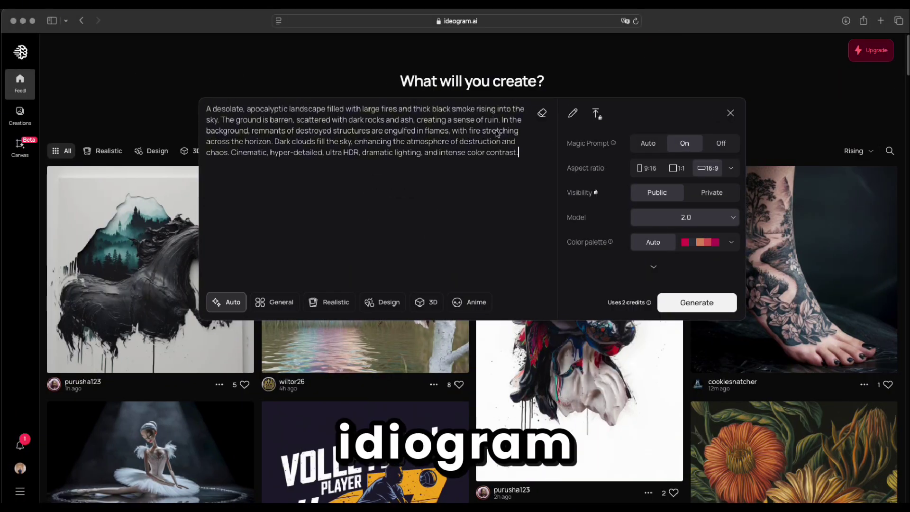
click(342, 305)
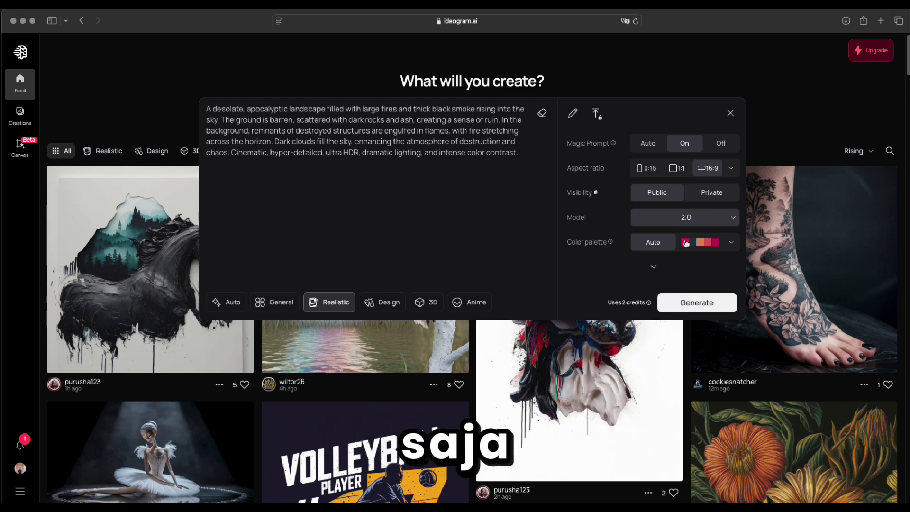
click(682, 304)
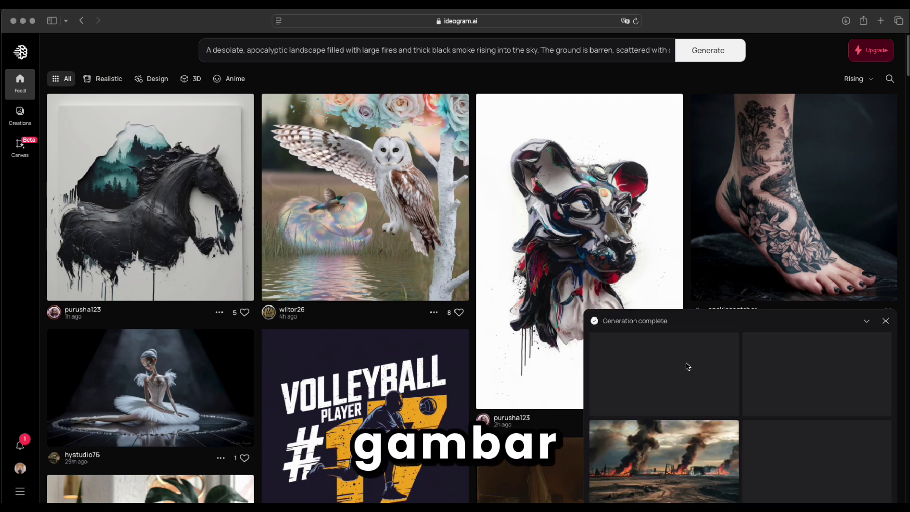
Open the generated apocalyptic landscape set and download each image variation as a JPEG (70% quality).
click(669, 373)
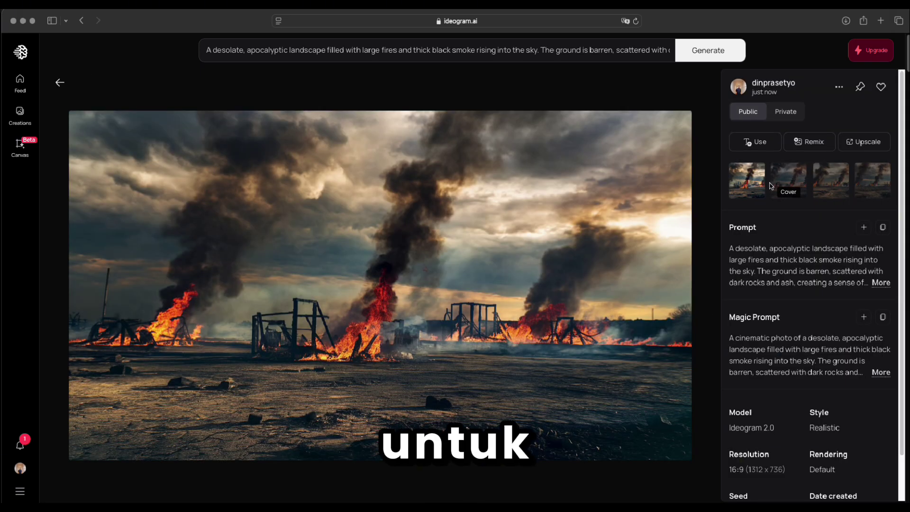
click(800, 182)
click(746, 180)
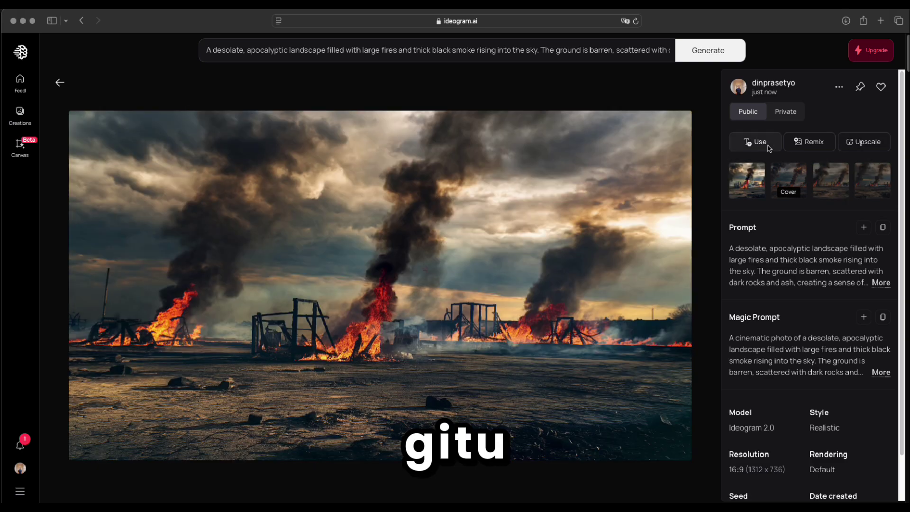
click(839, 87)
mouse_move(781, 251)
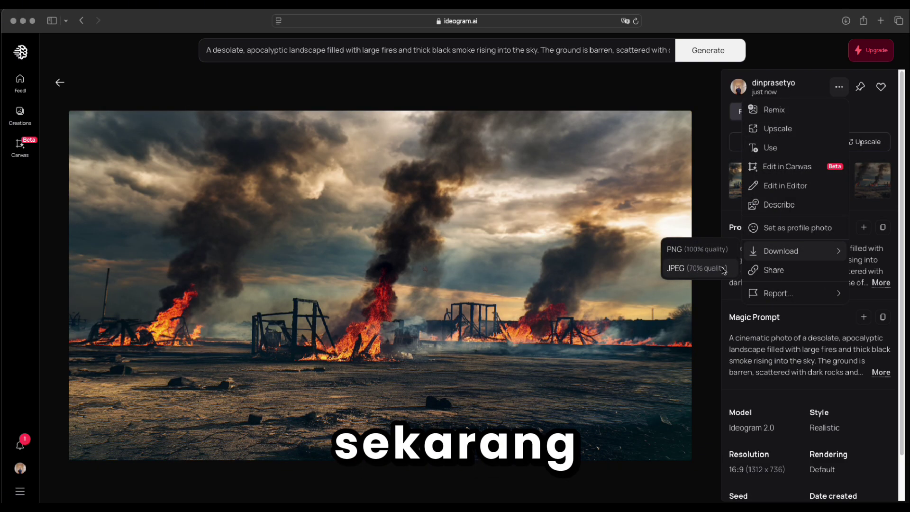
click(683, 267)
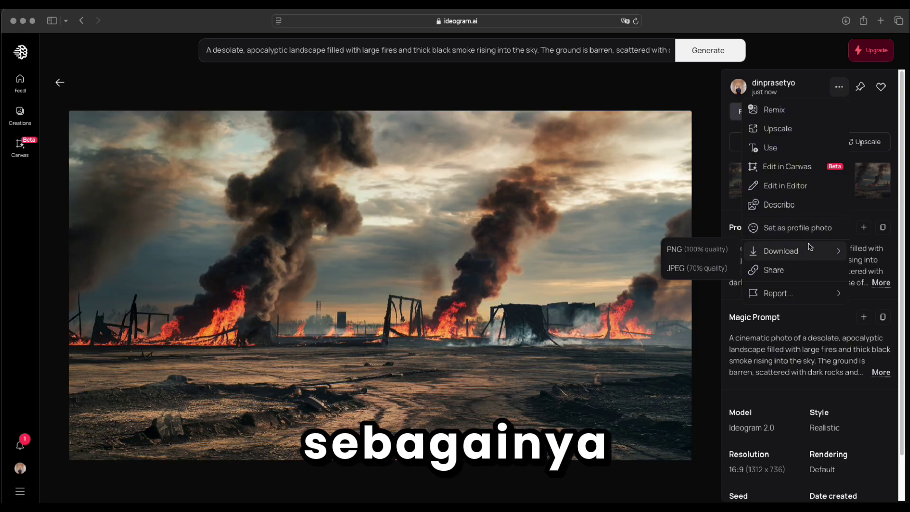
click(697, 268)
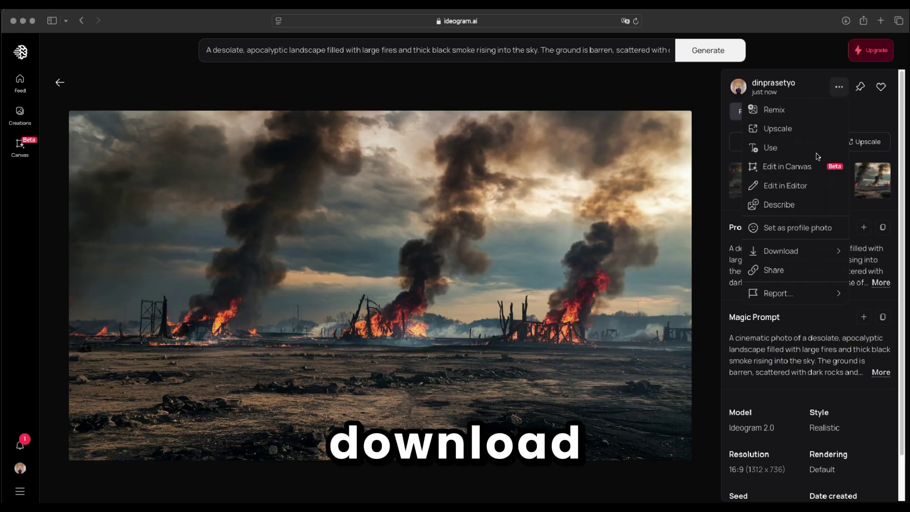
mouse_move(780, 251)
click(683, 268)
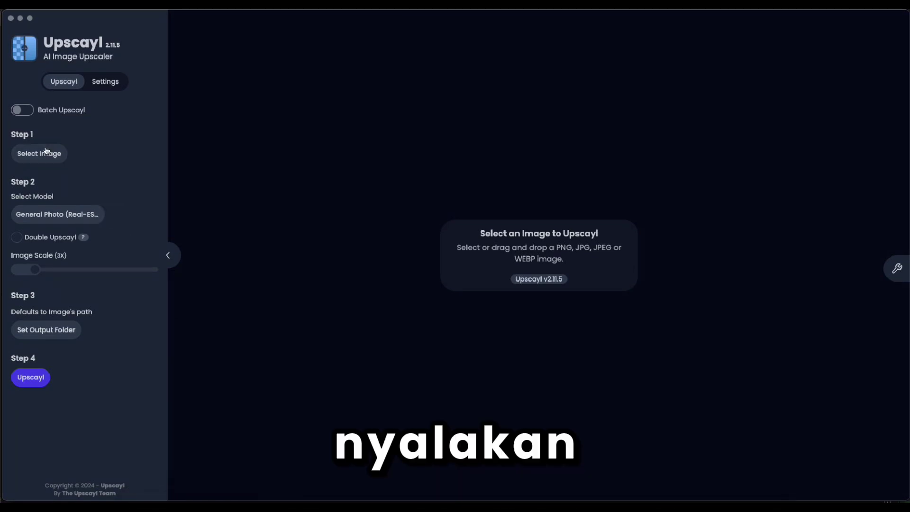
In Upscayl, enable Batch Upscayl and choose the Image folder inside Assets as the source folder.
click(24, 110)
click(38, 153)
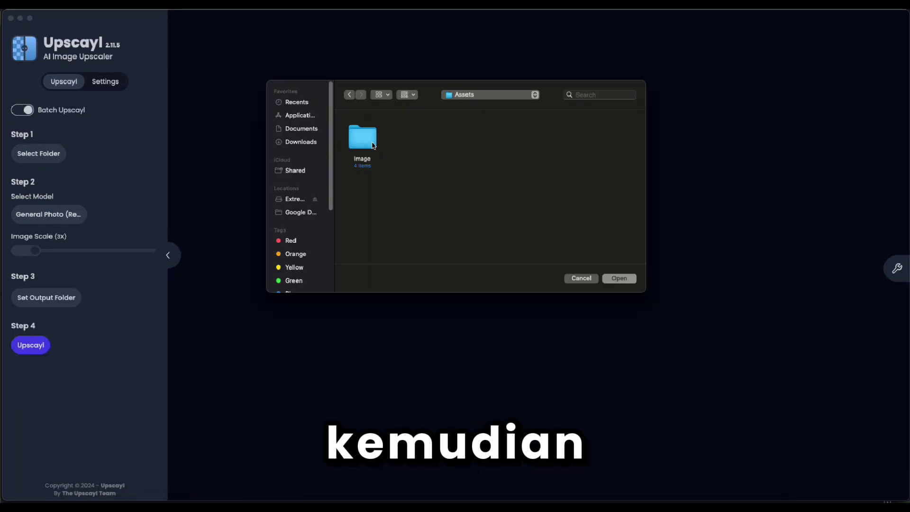
click(362, 137)
double_click(362, 138)
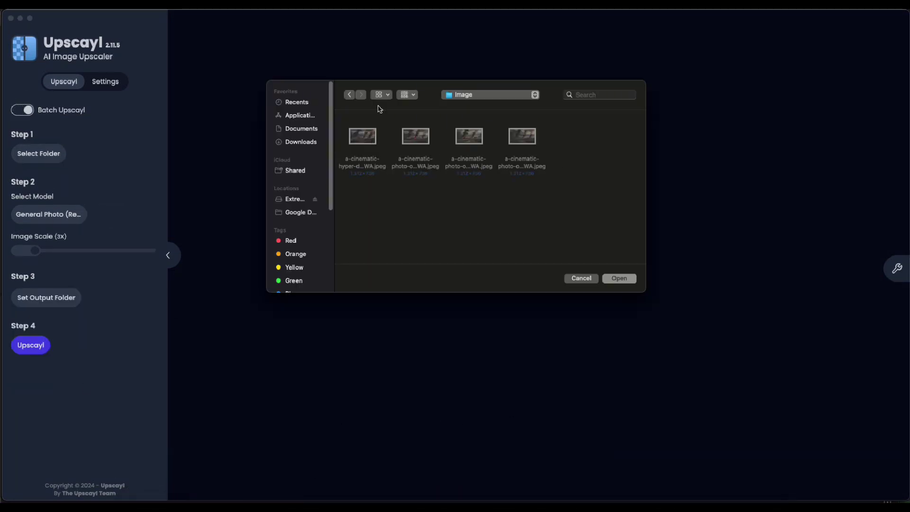
click(349, 95)
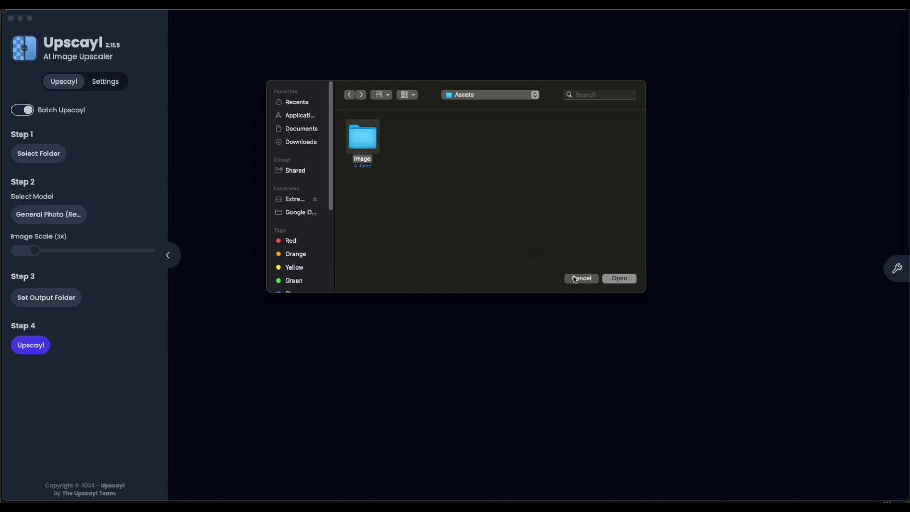
click(615, 279)
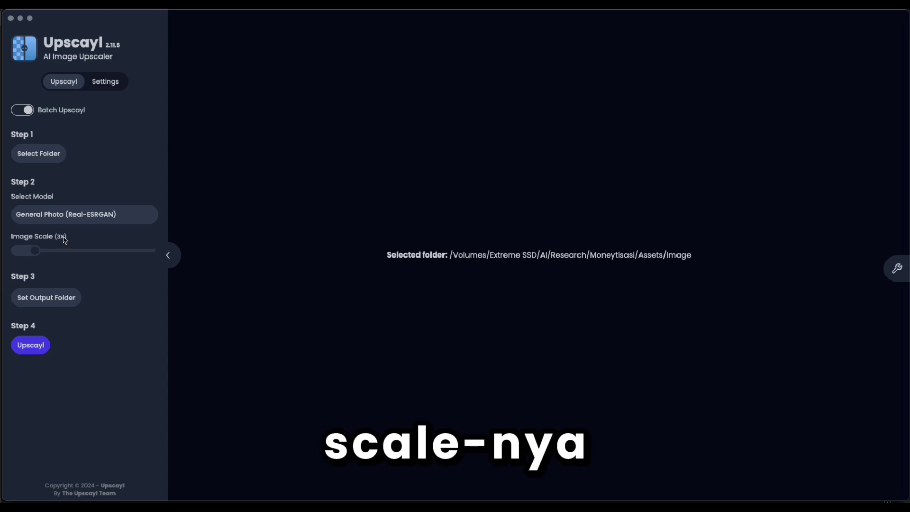
Set the image scale to 4X, use the Image folder as output, and start upscaling the batch.
drag(34, 252, 44, 250)
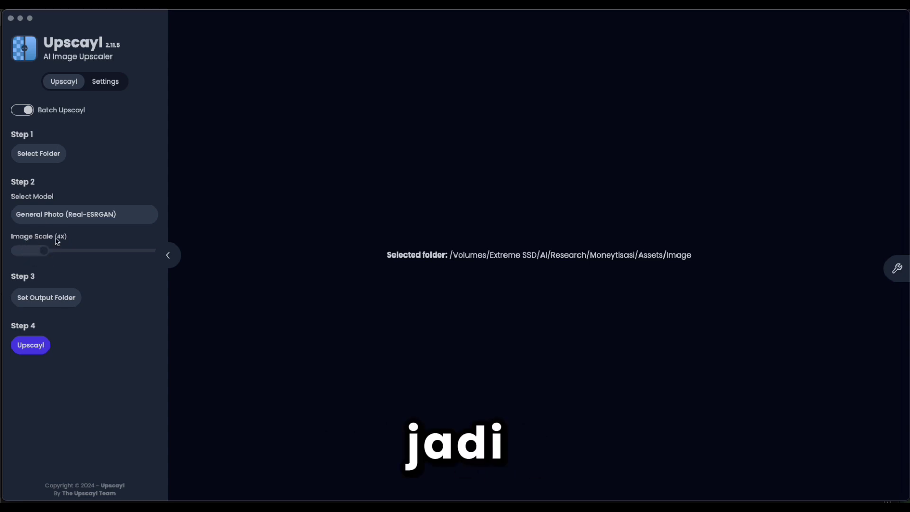
click(34, 304)
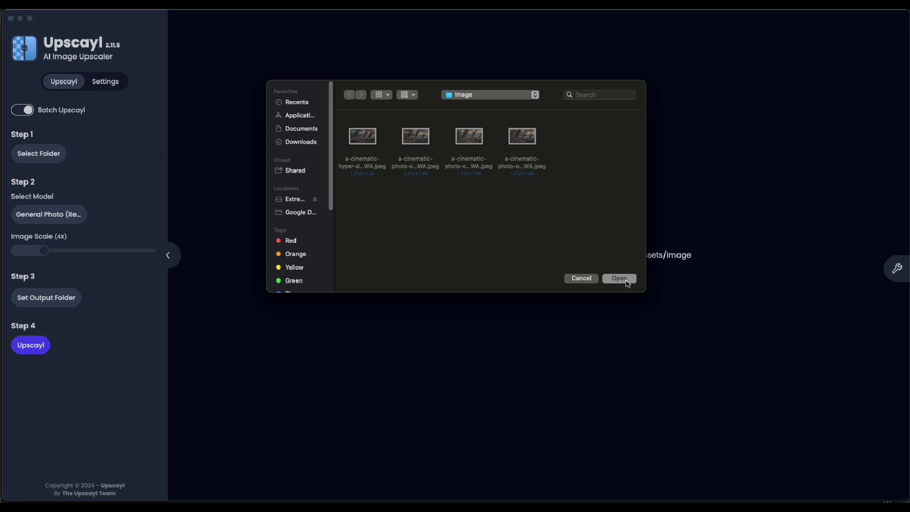
click(624, 282)
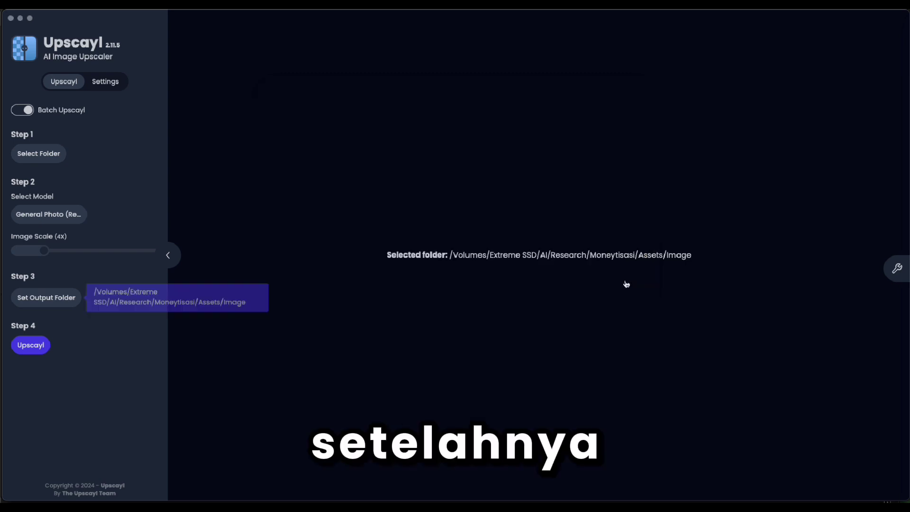
click(31, 345)
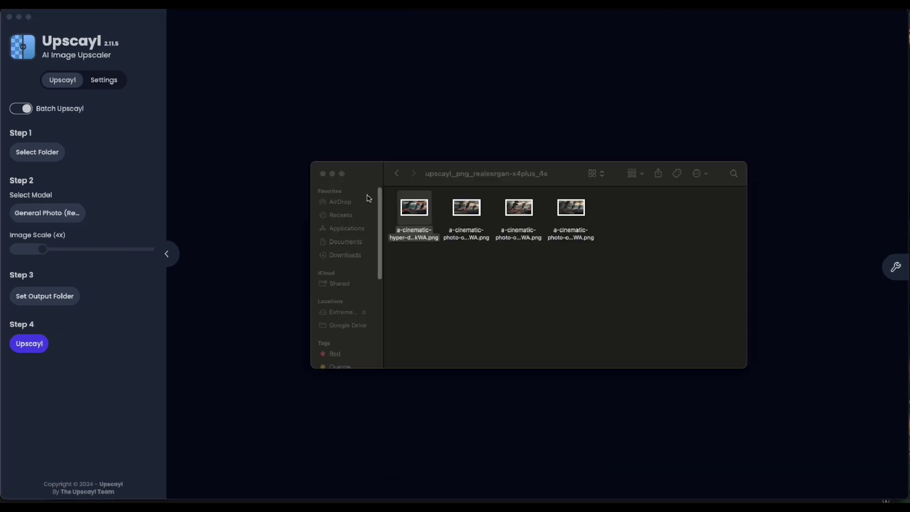
Open the first upscaled PNG, shrink its window and move it aside, and open an original image to compare their quality.
key(cmd+o)
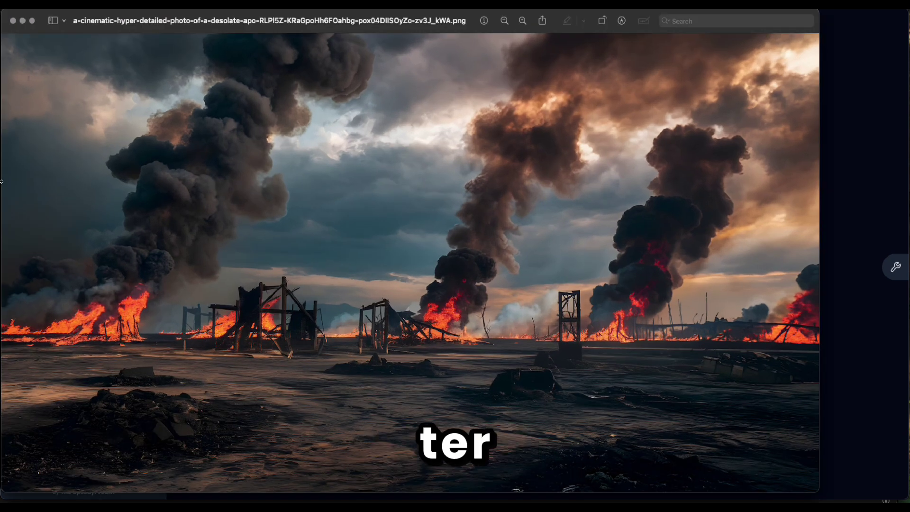
drag(1, 182, 183, 183)
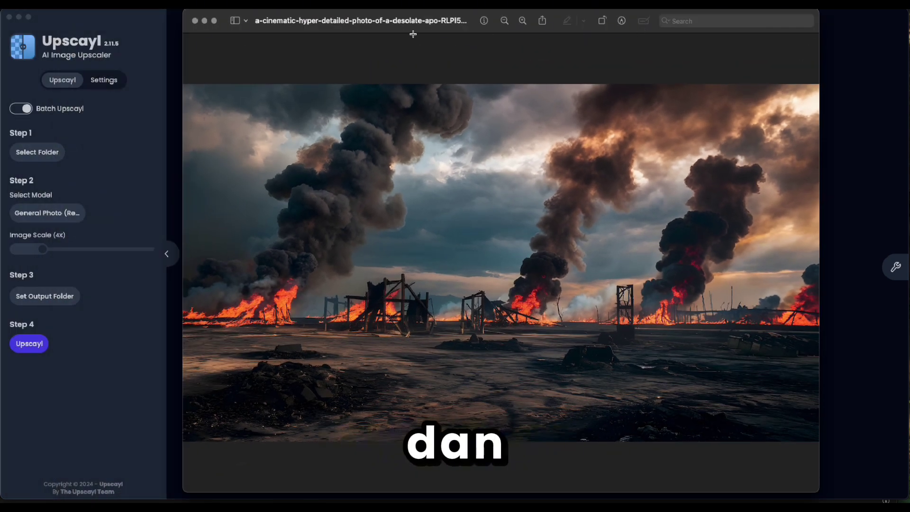
drag(413, 34, 572, 48)
click(324, 192)
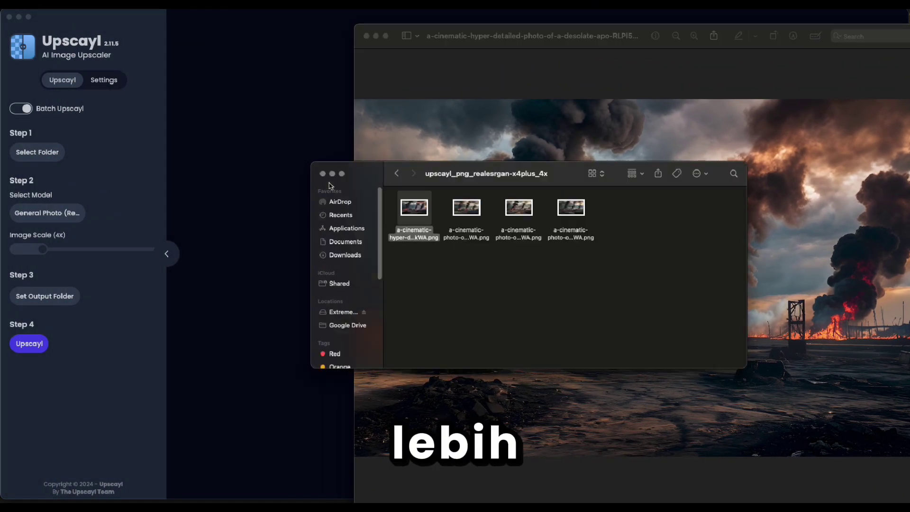
click(397, 173)
click(404, 207)
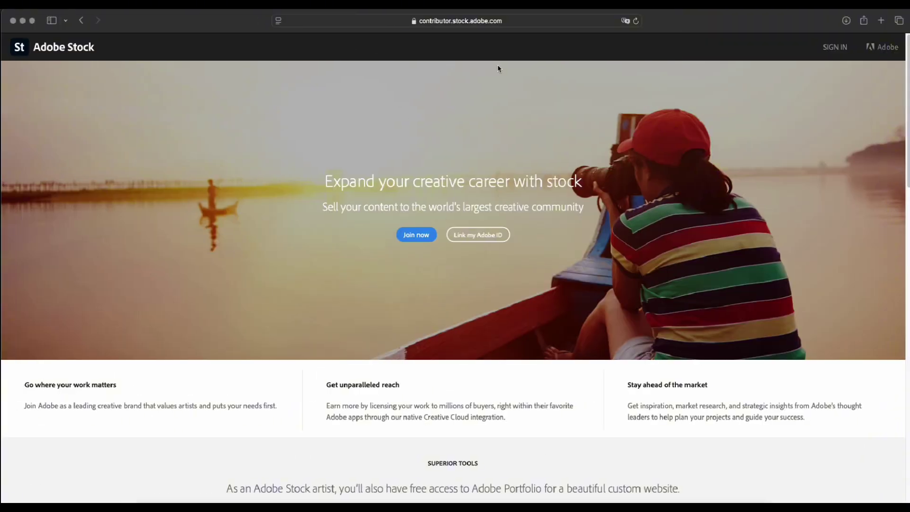
On the Adobe Stock Contributor site, join as a contributor by signing up with a Facebook account.
click(424, 240)
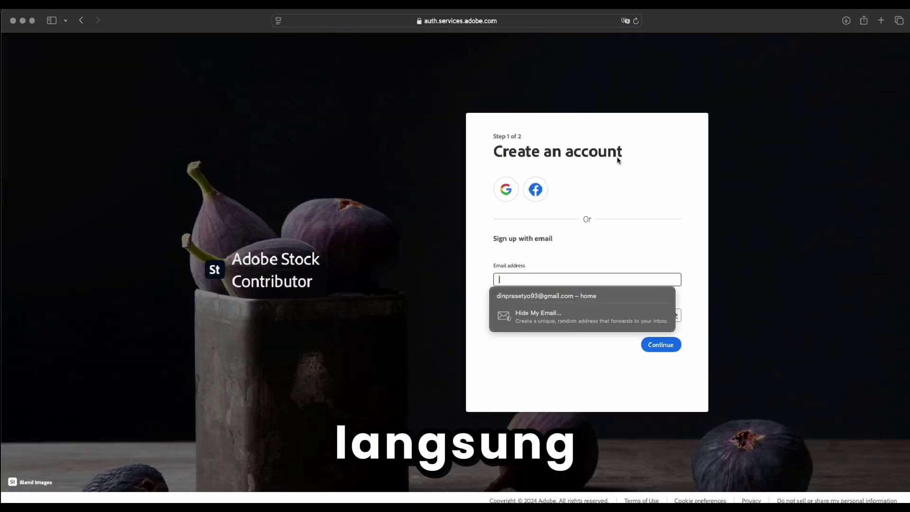
click(529, 189)
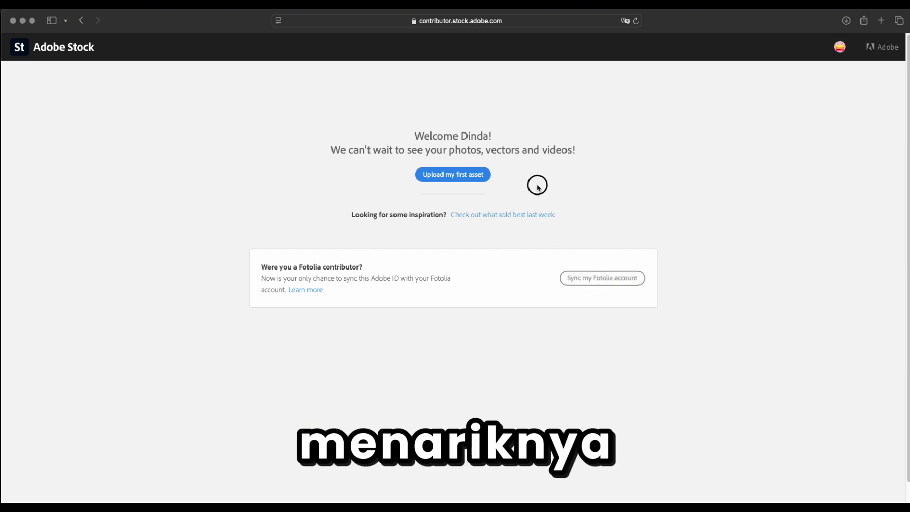
Upload all four upscaled PNG images from the upscayl_png_realesrgan-x4plus_4x folder to Adobe Stock as the first assets.
click(444, 175)
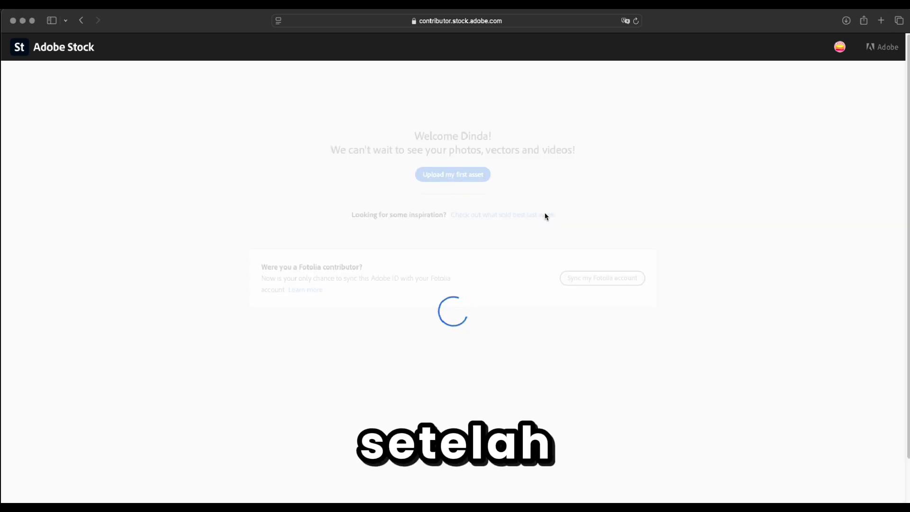
click(425, 277)
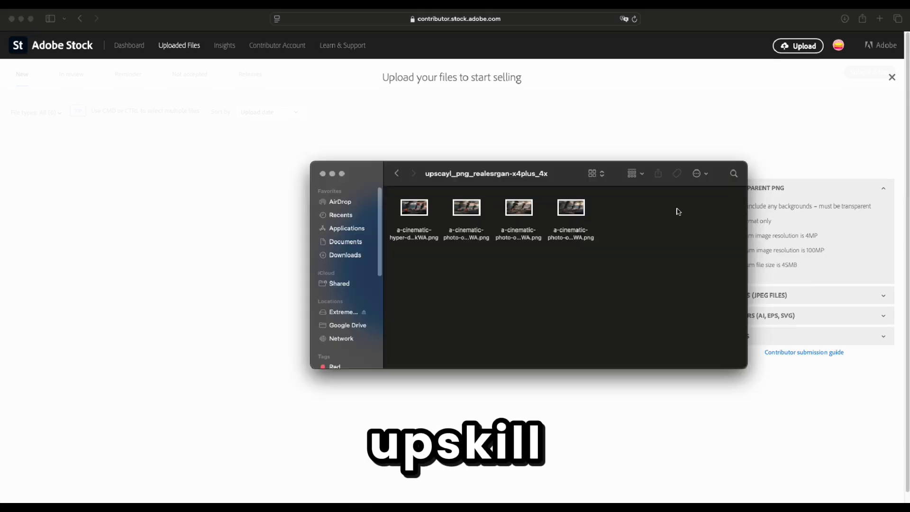
drag(677, 211, 379, 227)
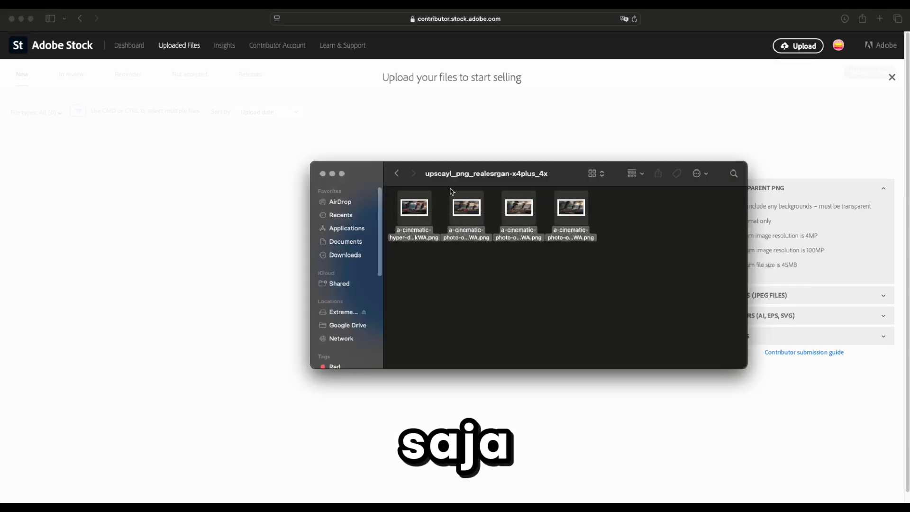
drag(451, 189, 400, 192)
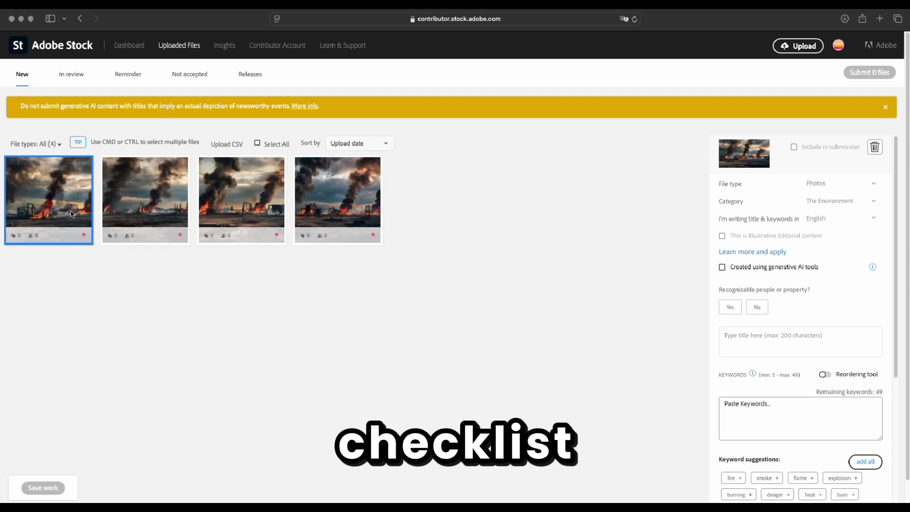
Mark the first uploaded image as created using generative AI tools and certify that its people and property are fictional.
click(722, 268)
scroll(744, 315, down, 1)
click(733, 314)
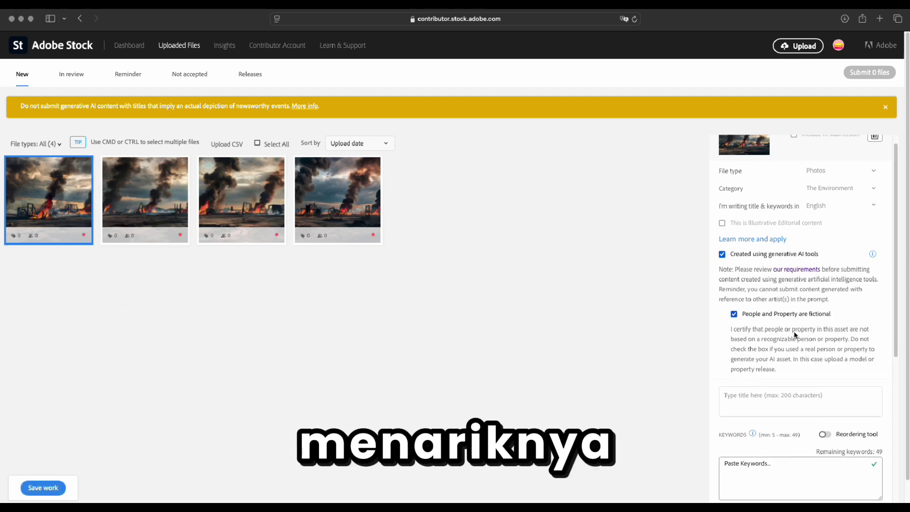
Give the first image the suggested title "fire burning in the forest".
scroll(794, 335, down, 2)
click(793, 330)
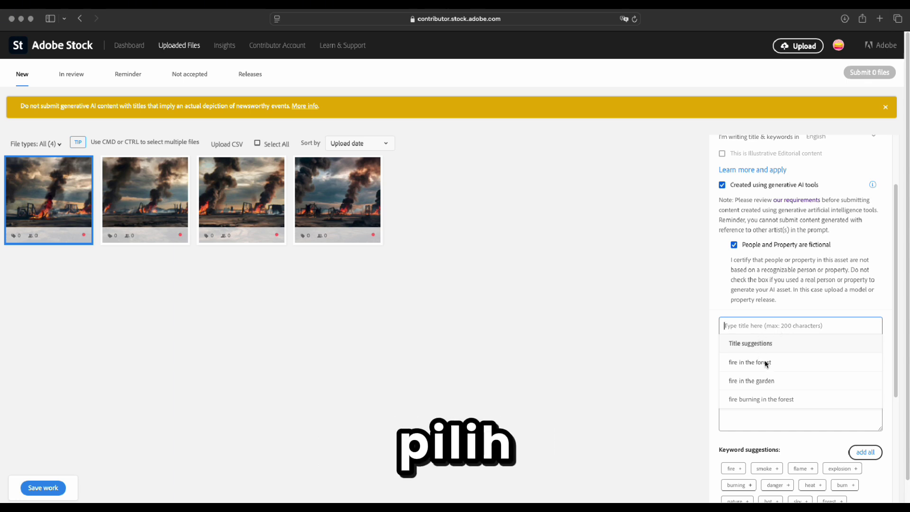
scroll(765, 362, down, 1)
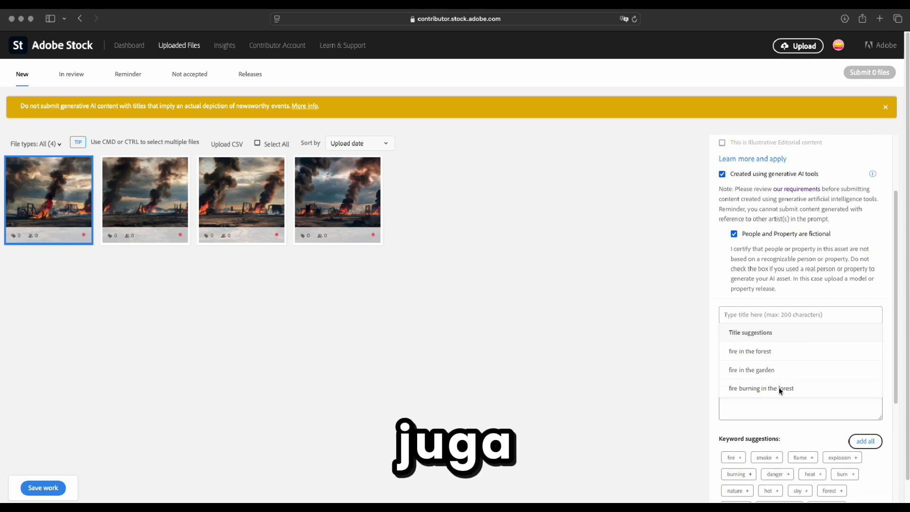
click(779, 388)
Add all the suggested keywords, such as fire, smoke, flame and explosion, to the first image.
scroll(801, 348, down, 1)
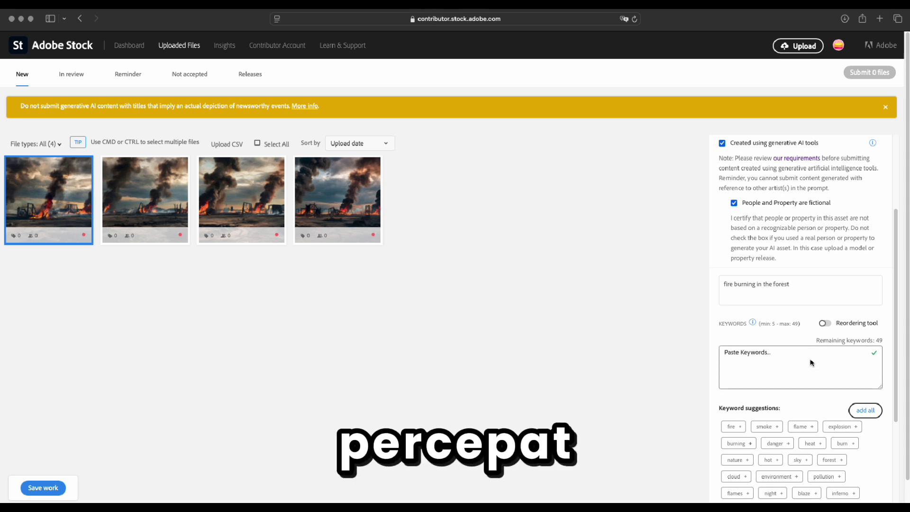
click(863, 409)
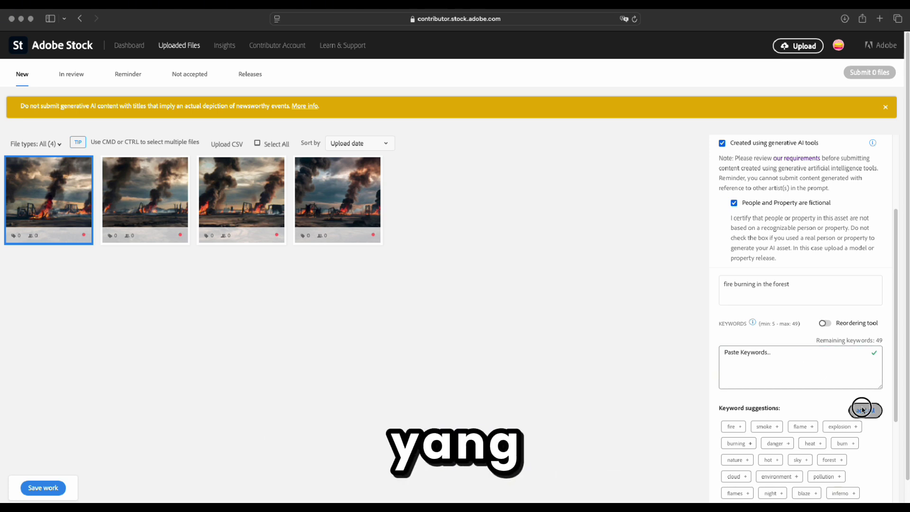
scroll(849, 351, down, 3)
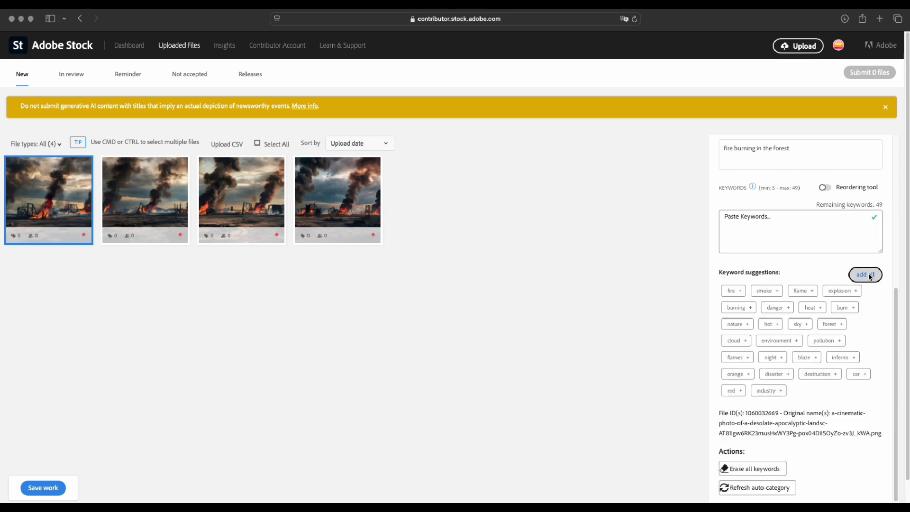
click(869, 275)
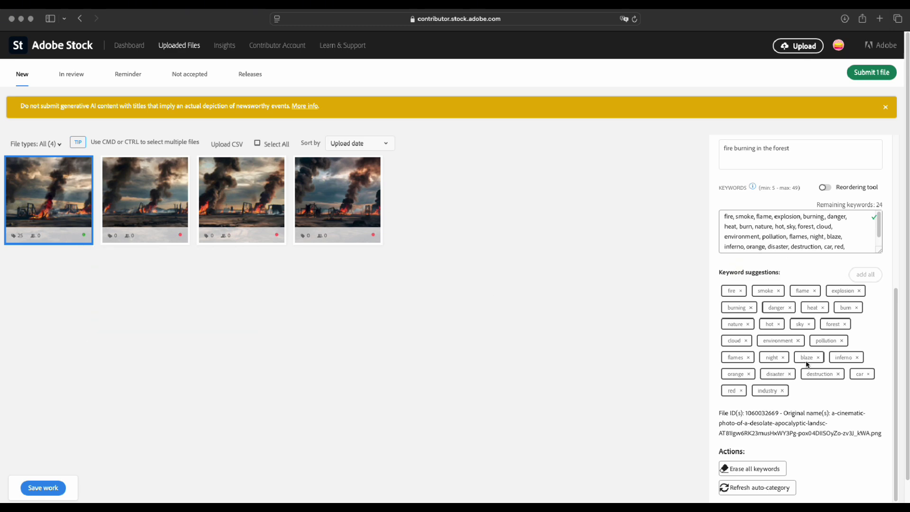
scroll(834, 360, up, 4)
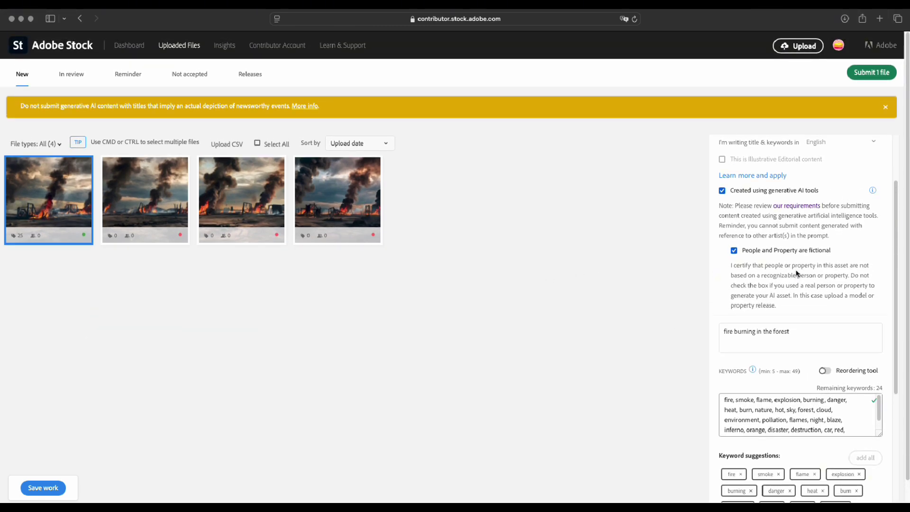
Give the second image the suggested title "fire in the forest" and add all its suggested keywords.
scroll(797, 273, up, 2)
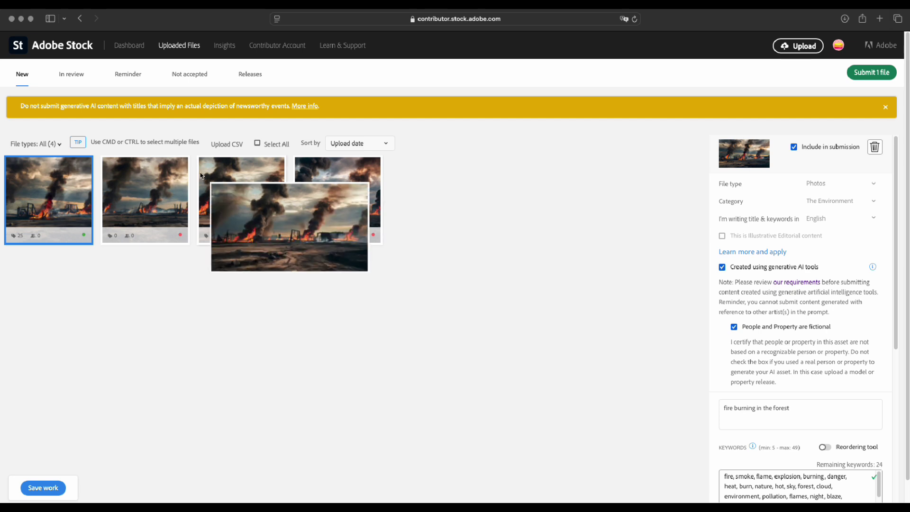
click(145, 200)
click(800, 348)
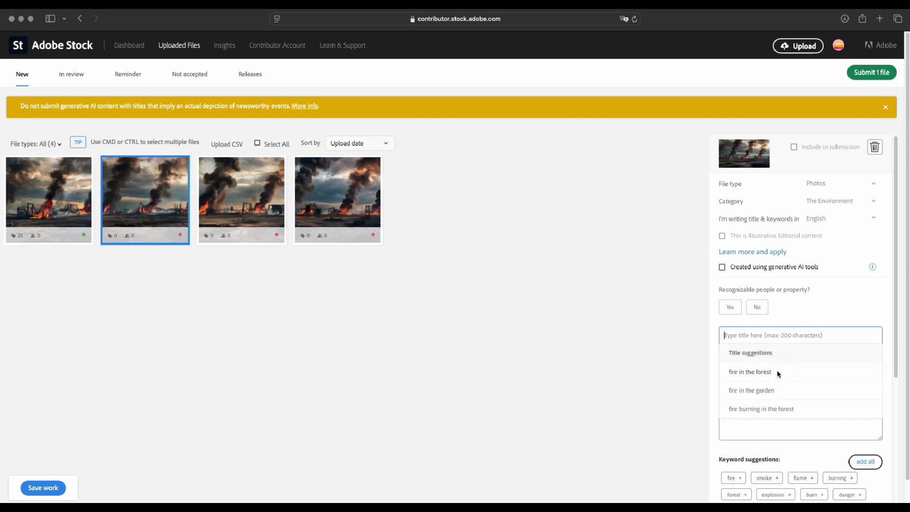
click(774, 372)
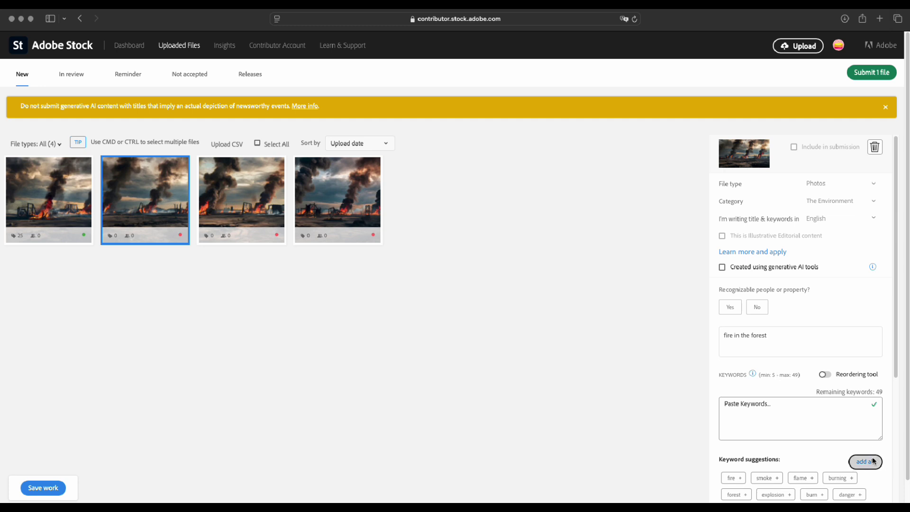
scroll(843, 390, down, 4)
click(866, 274)
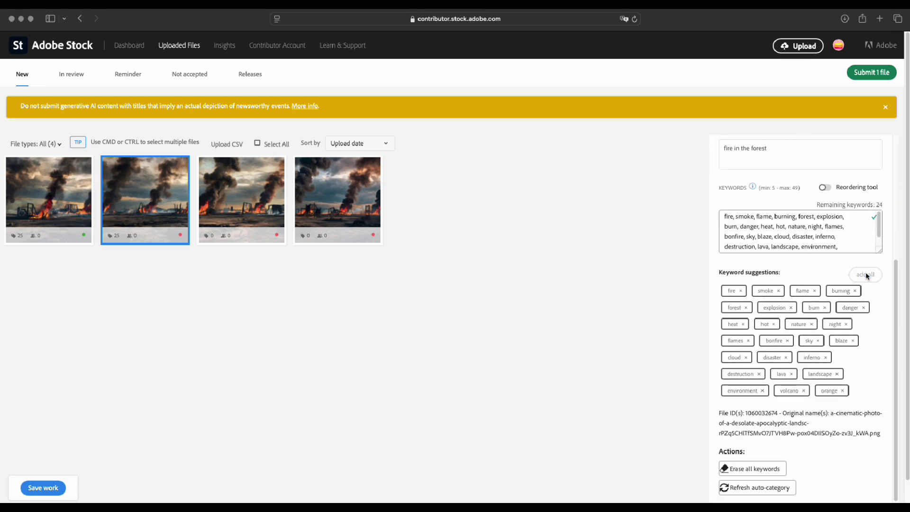
Mark the second image as created using generative AI tools and certify that its people and property are fictional.
scroll(805, 291, up, 4)
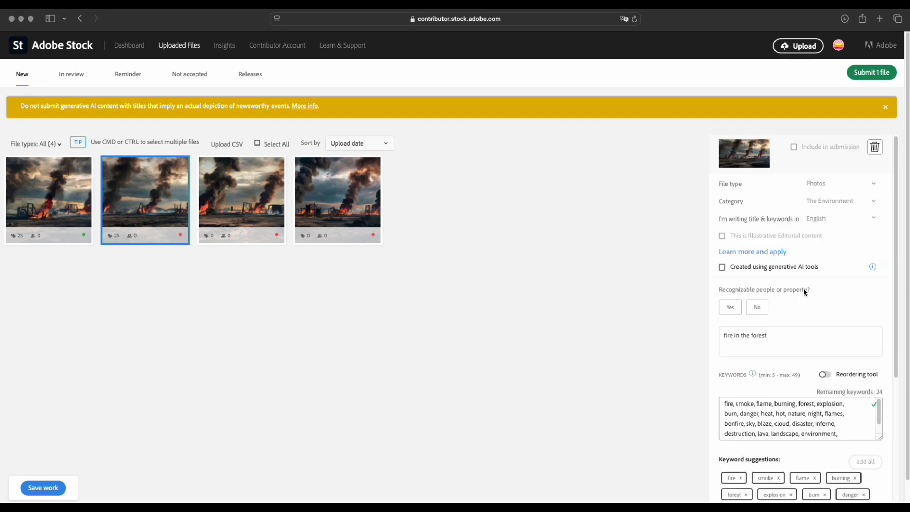
click(722, 267)
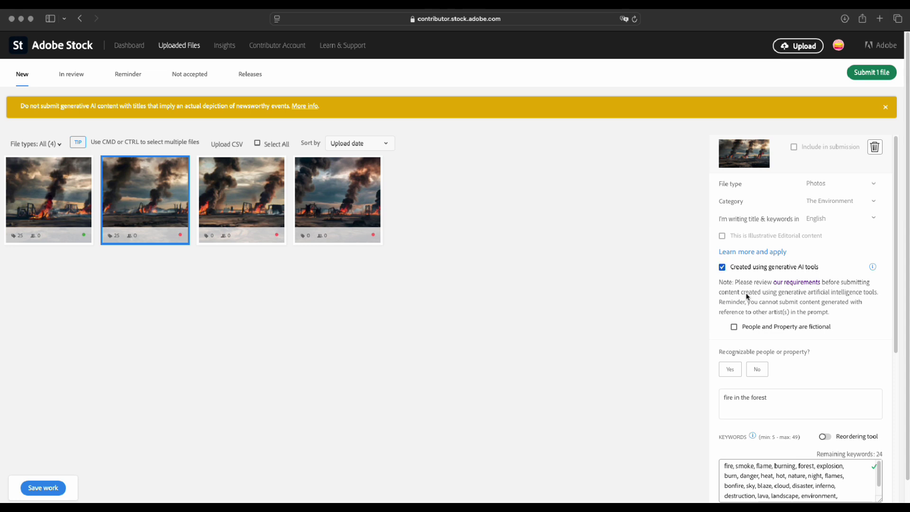
click(733, 326)
scroll(800, 313, down, 5)
scroll(800, 309, up, 1)
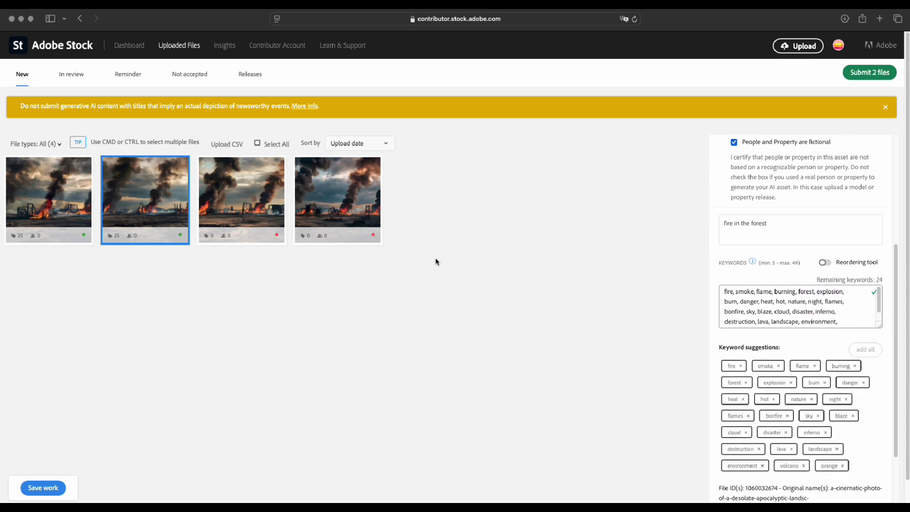
Mark the third image as created using generative AI tools and certify that its people and property are fictional.
click(242, 199)
scroll(779, 216, up, 4)
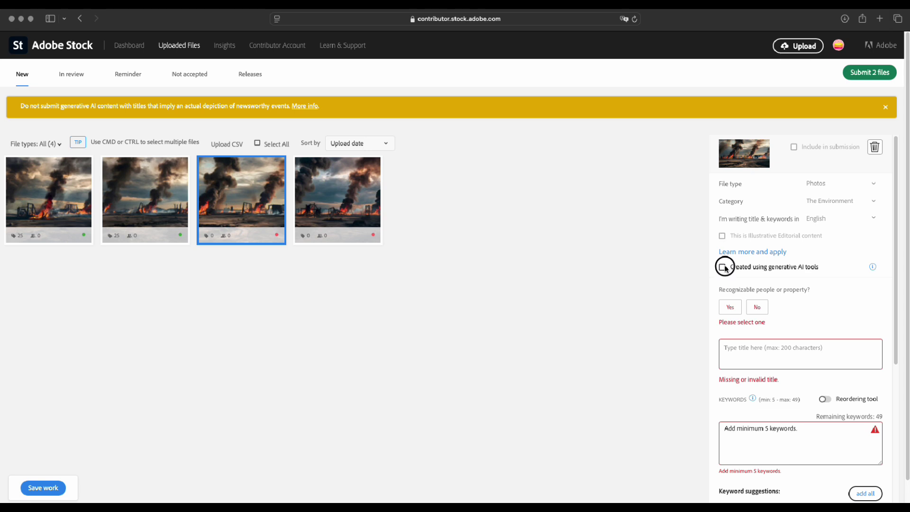
click(723, 268)
click(734, 327)
scroll(810, 314, down, 2)
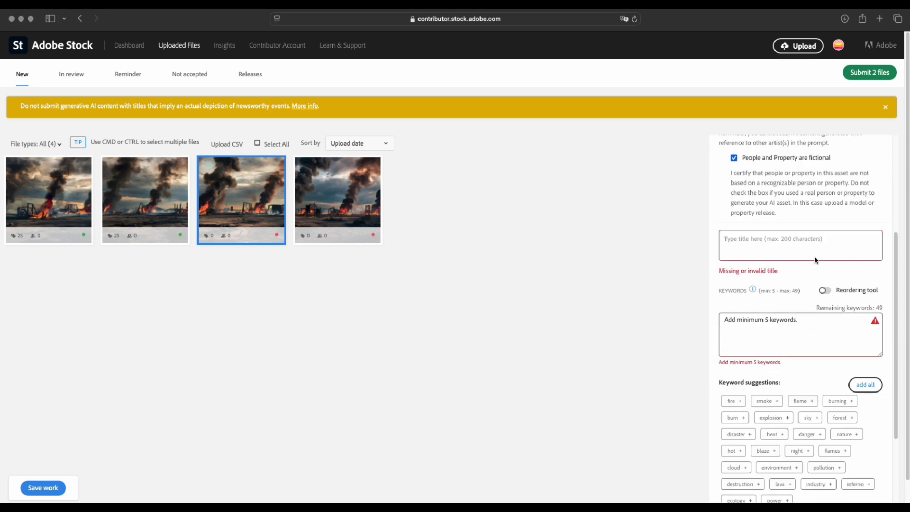
Give the third image the suggested title "fire in the woods" and add all its suggested keywords.
click(814, 252)
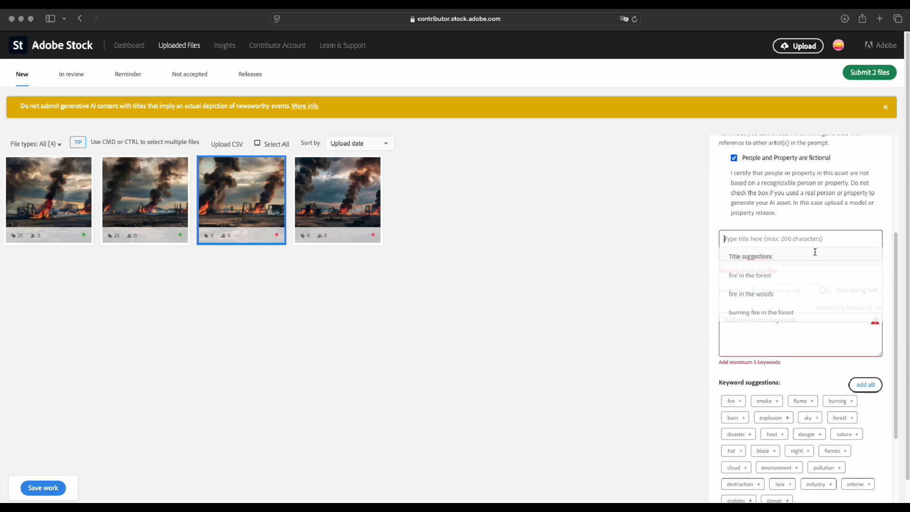
click(769, 293)
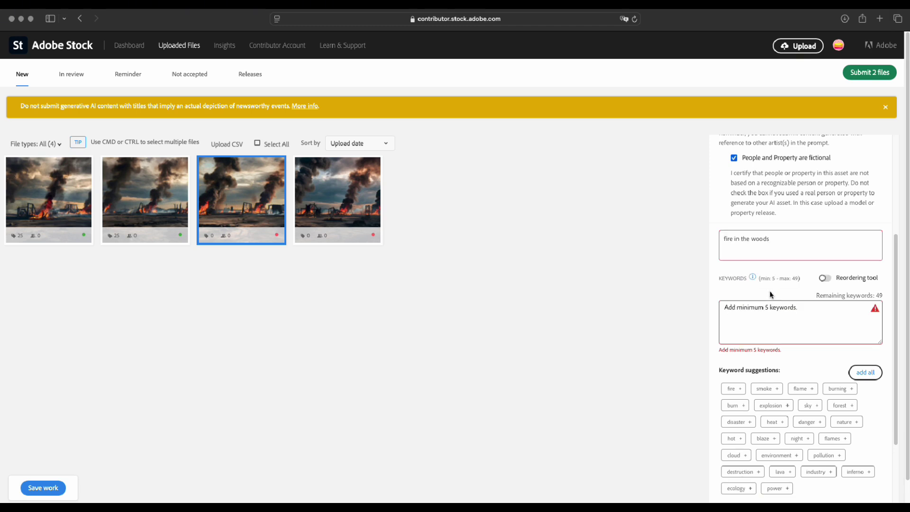
click(865, 371)
scroll(834, 346, down, 2)
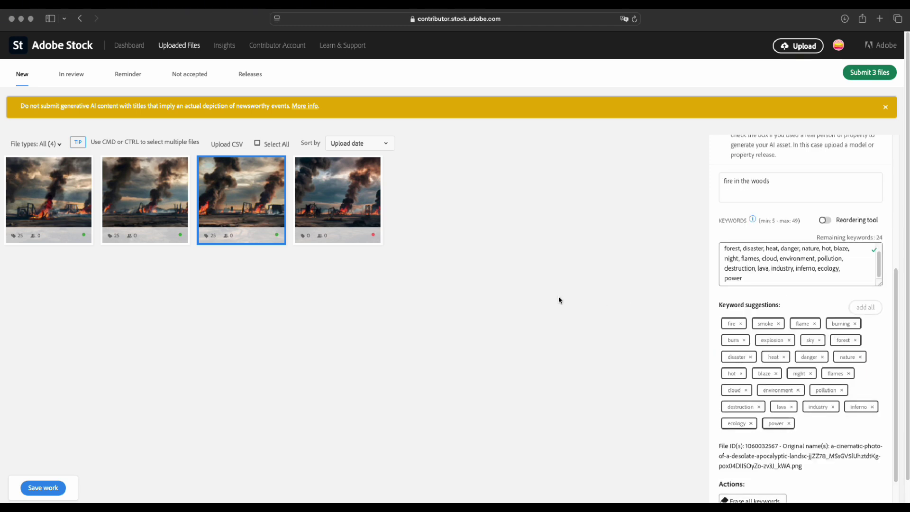
Mark the fourth image as created using generative AI tools and certify that its people and property are fictional.
click(364, 203)
scroll(863, 241, up, 4)
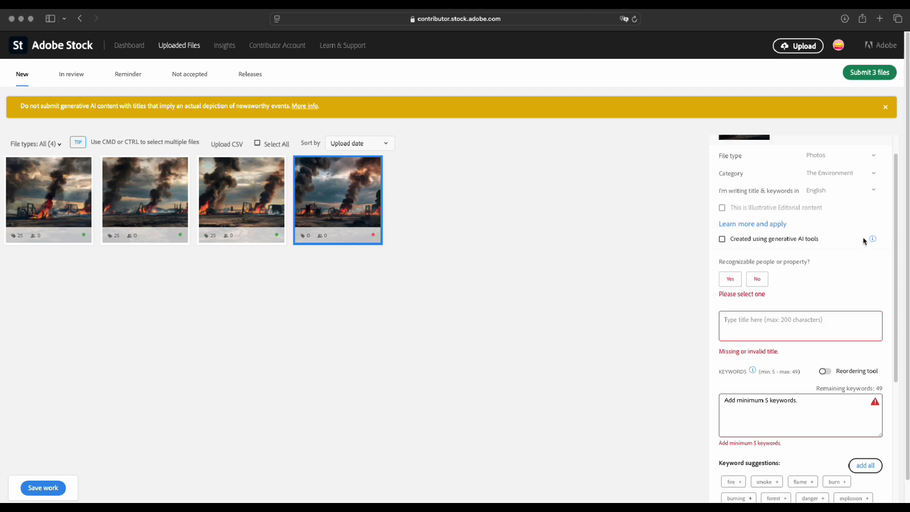
click(721, 239)
click(734, 299)
scroll(830, 289, down, 2)
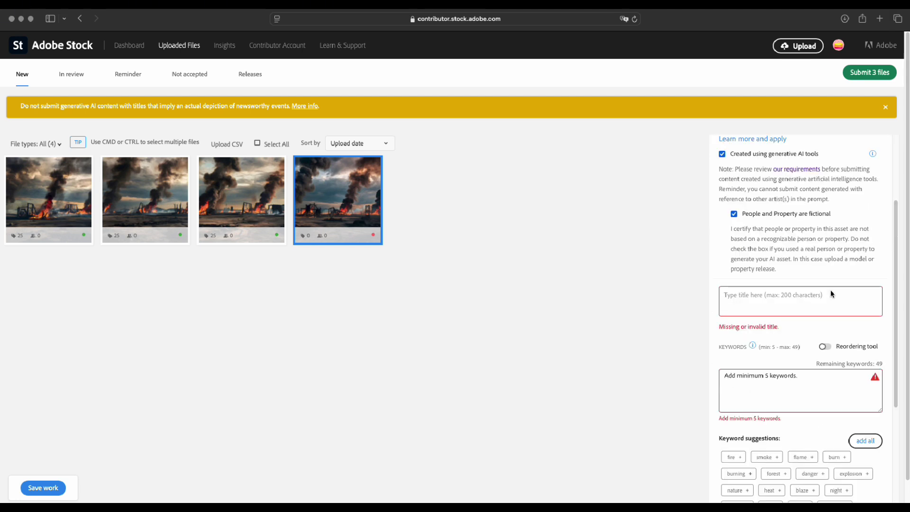
Give the fourth image the suggested title "fire and smoke" and add all its suggested keywords.
click(812, 299)
scroll(808, 296, down, 2)
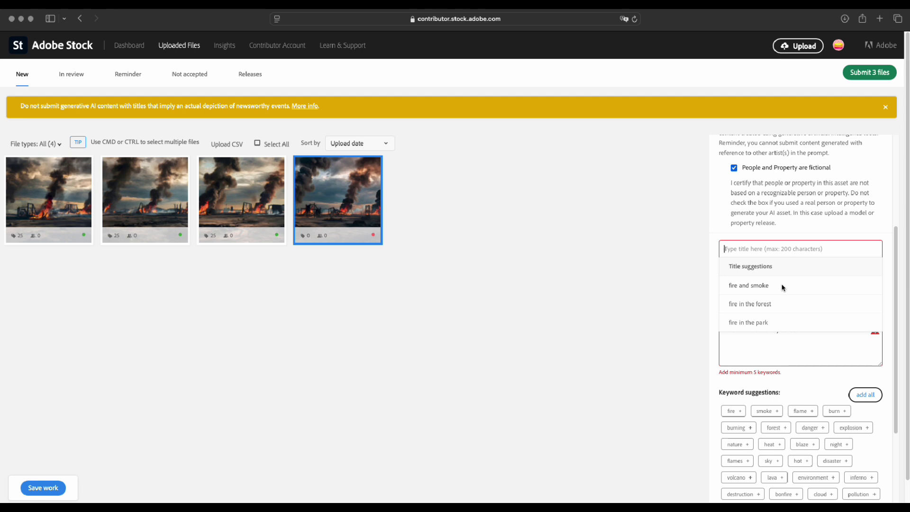
click(782, 286)
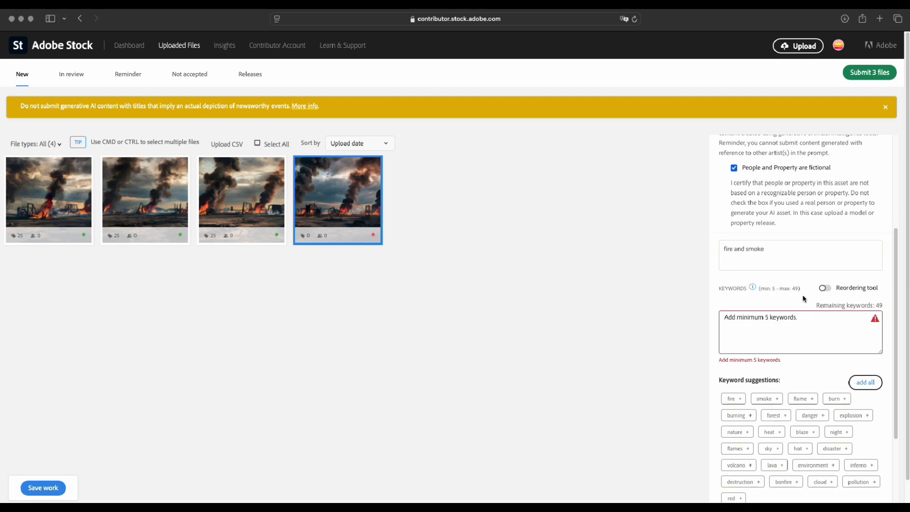
scroll(814, 296, down, 1)
click(865, 369)
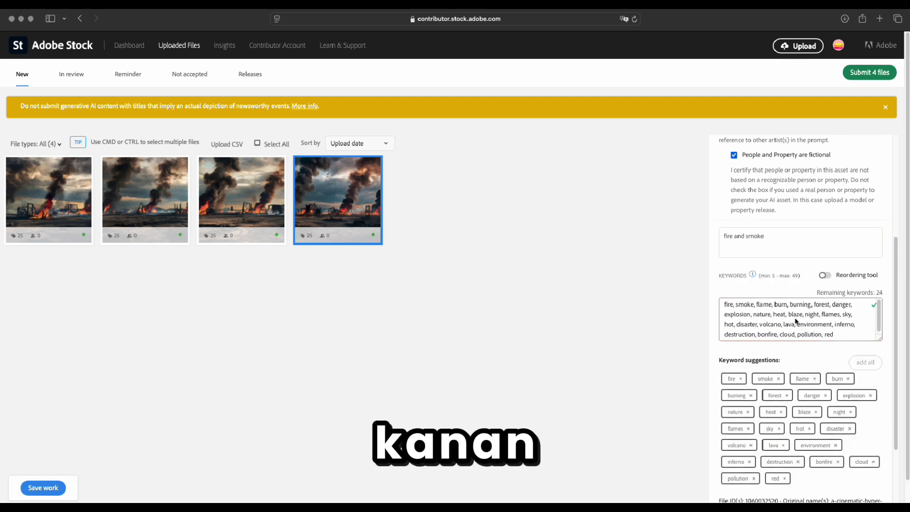
scroll(798, 318, down, 2)
scroll(798, 312, up, 5)
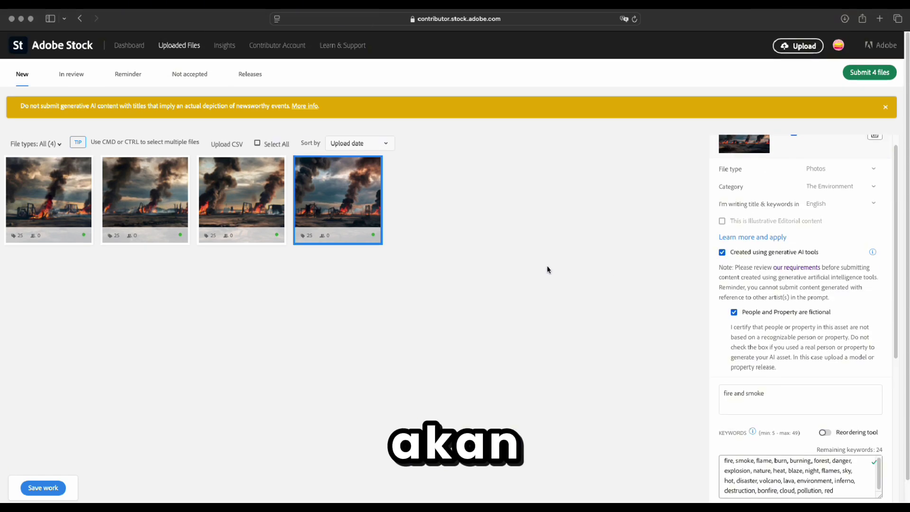
scroll(547, 269, down, 5)
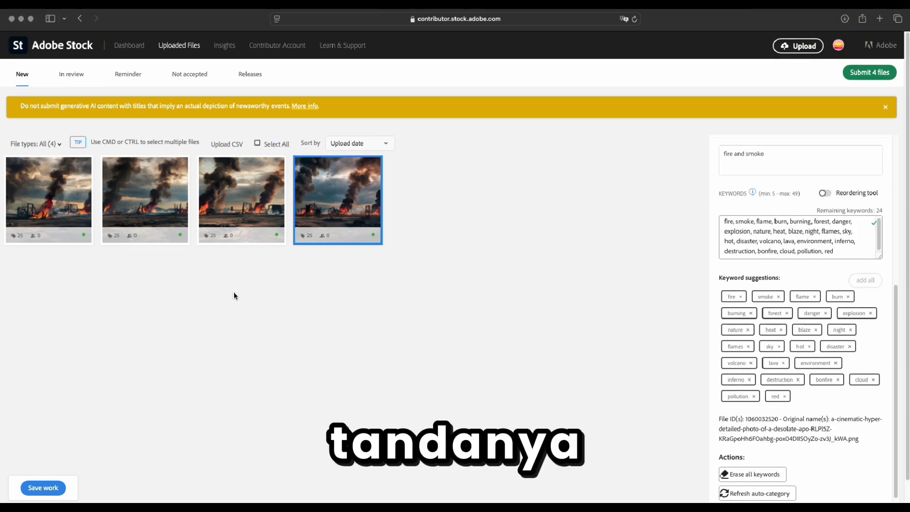
scroll(303, 266, down, 2)
scroll(361, 242, up, 2)
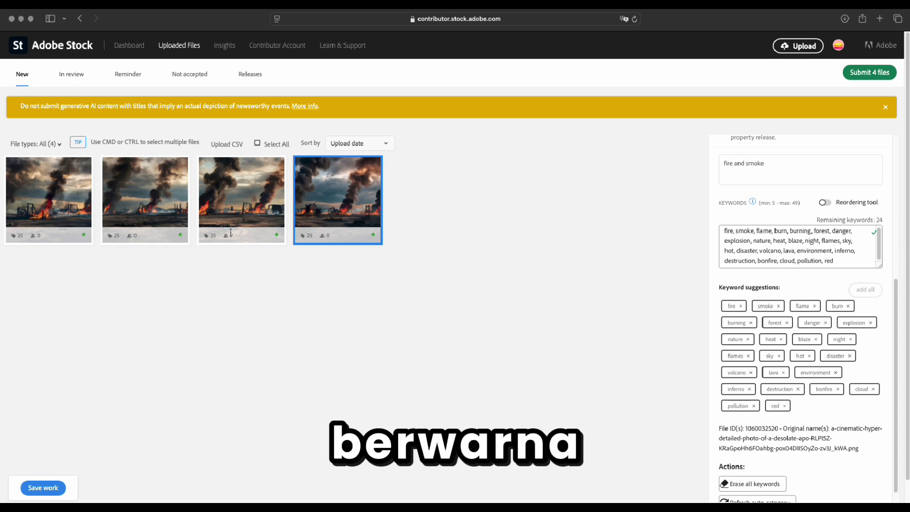
Start submitting the four files and accept both the submission guidelines and the account suspension terms.
click(870, 72)
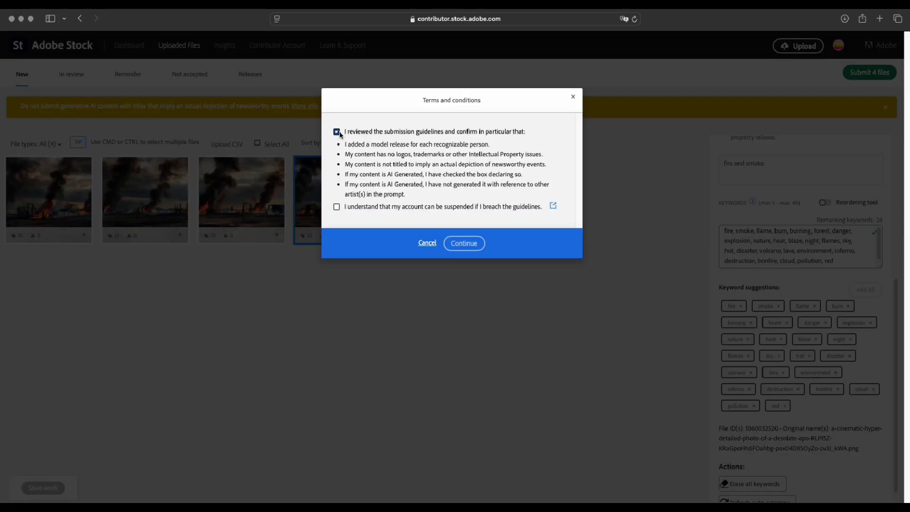
click(336, 206)
click(463, 244)
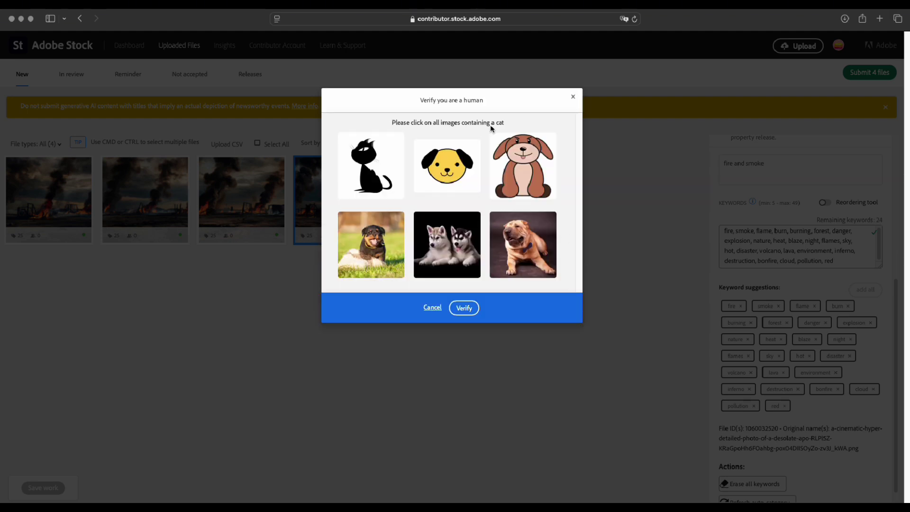
Complete the human verification by selecting the cat image and describing the photo as "a man stand wearing purple tshirt".
click(388, 174)
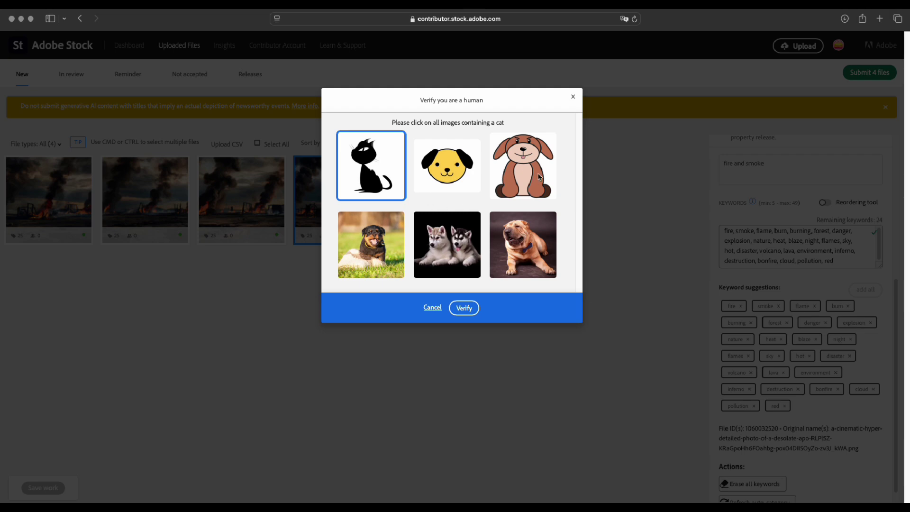
click(466, 313)
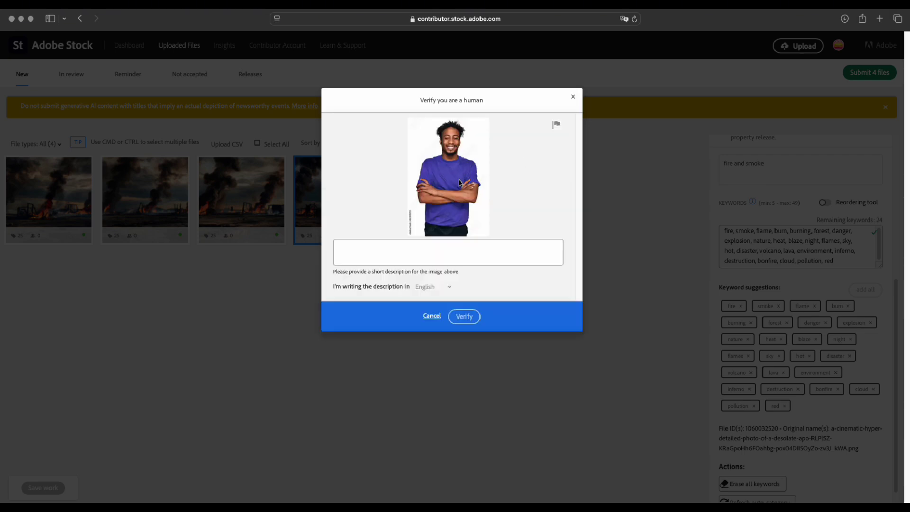
click(417, 253)
text(a man stand wearing purple tshirt)
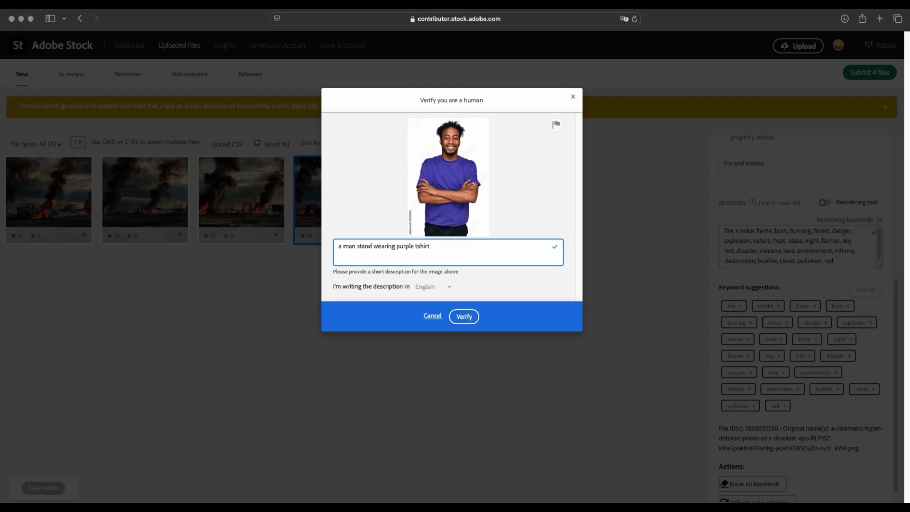
click(471, 316)
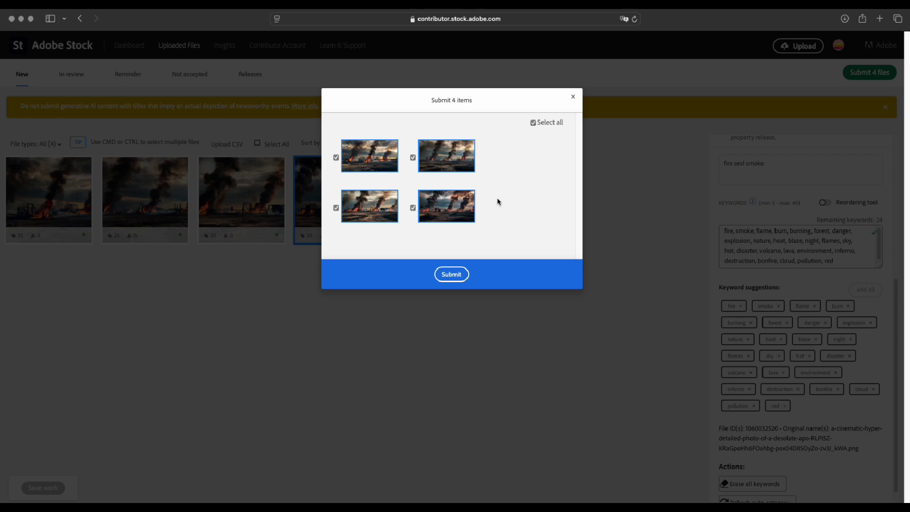
Submit all four selected images for review.
click(452, 274)
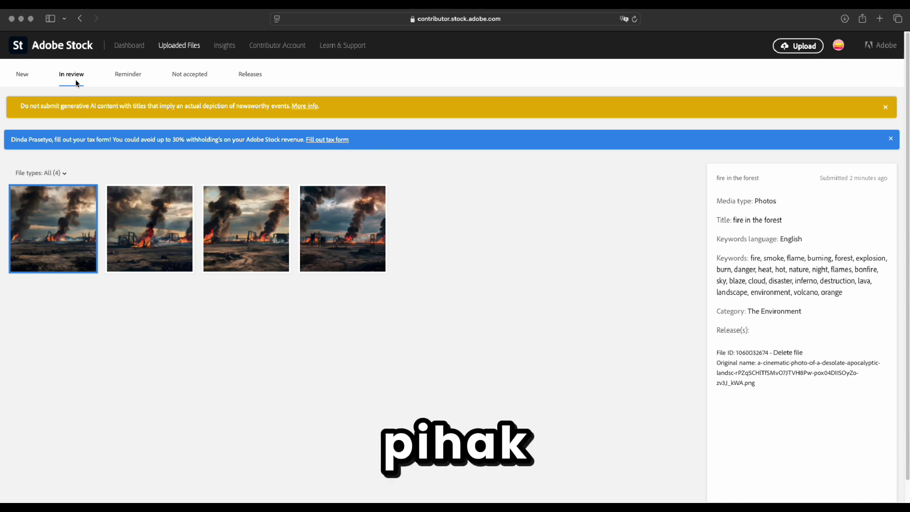
click(64, 173)
click(64, 173)
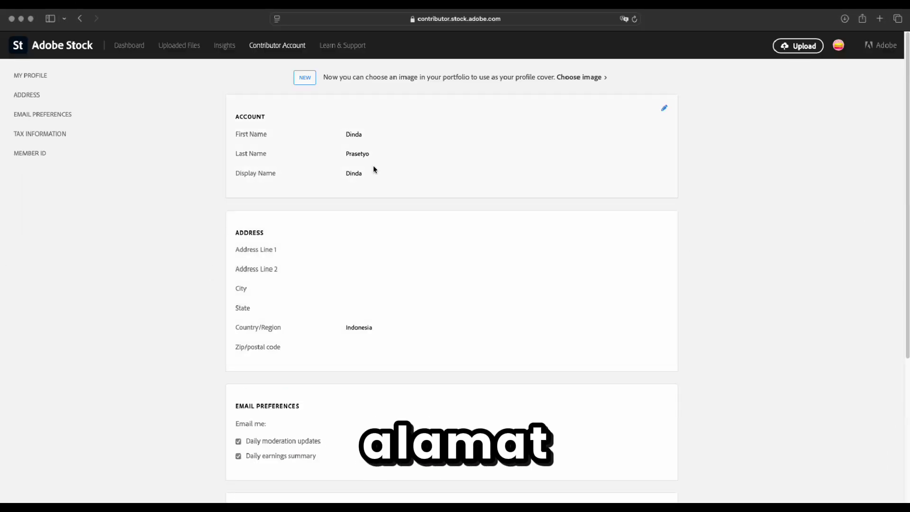
Look through the contributor account page, including the address, email preferences and tax information sections.
scroll(386, 299, down, 2)
scroll(388, 306, down, 3)
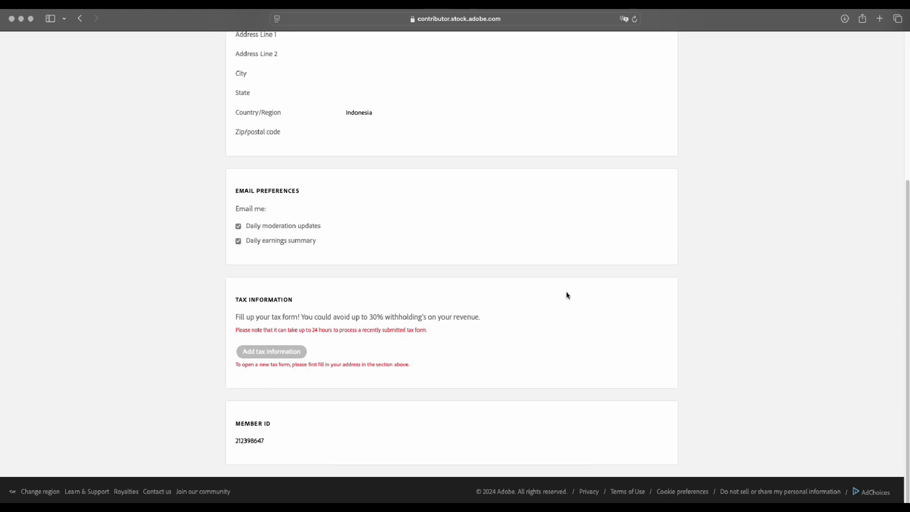
scroll(425, 290, up, 4)
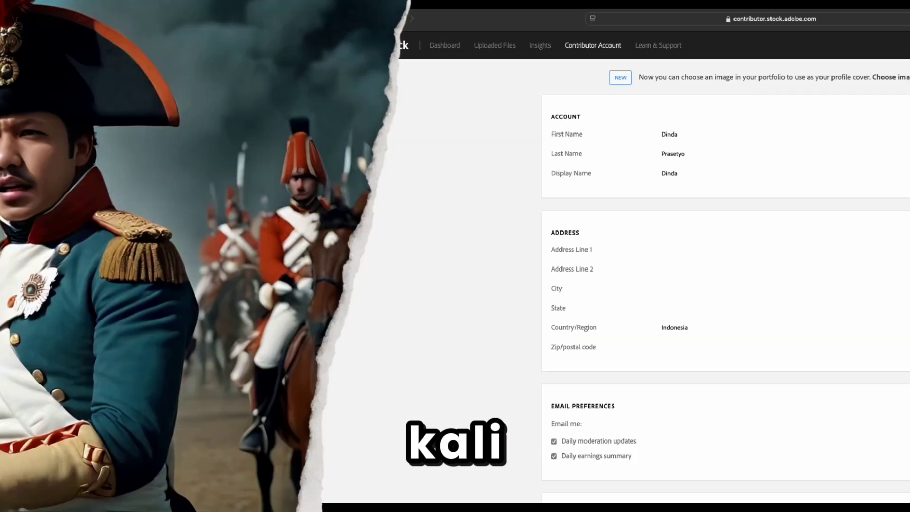